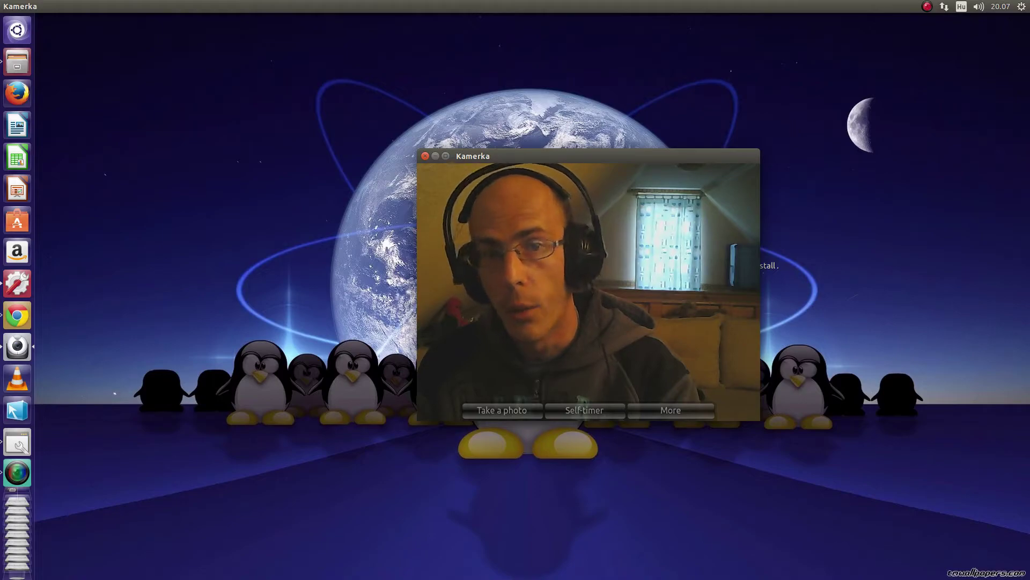
From the workspace holding CompizConfig, open the Ubuntu Software Centre, search it for "compiz", and close it
key("ctrl+alt+Left")
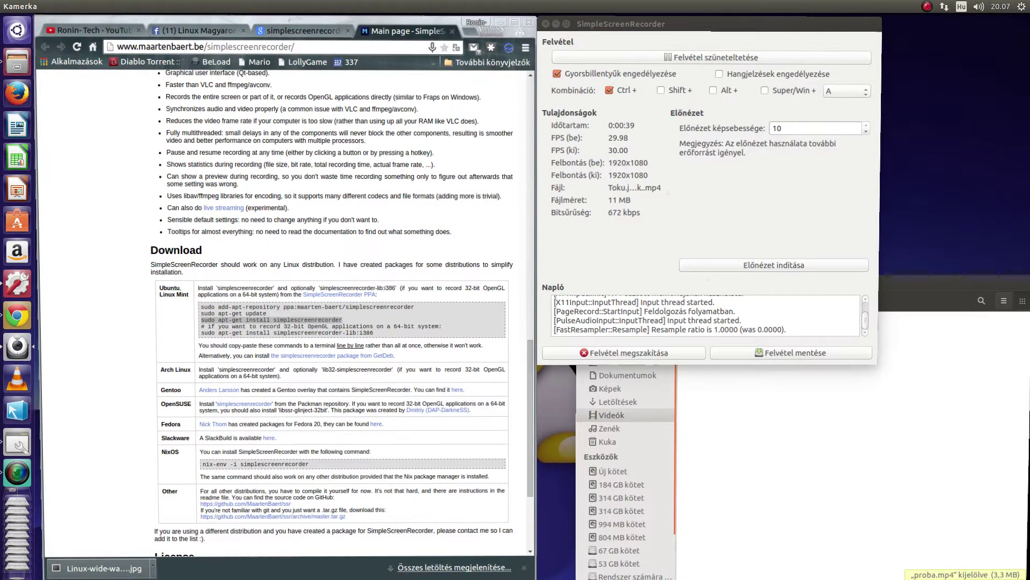
key("ctrl+alt+Left")
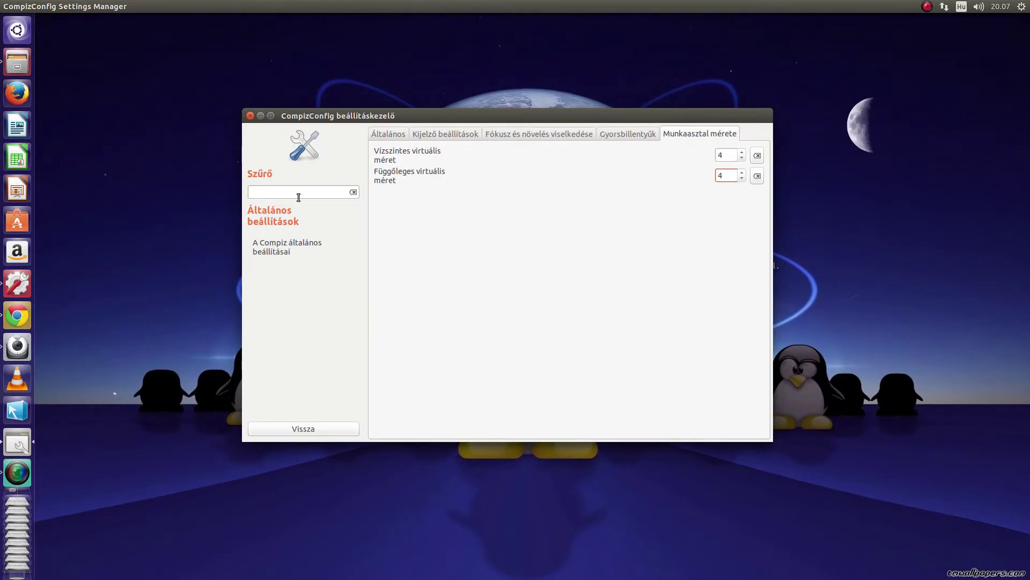
left_click(18, 218)
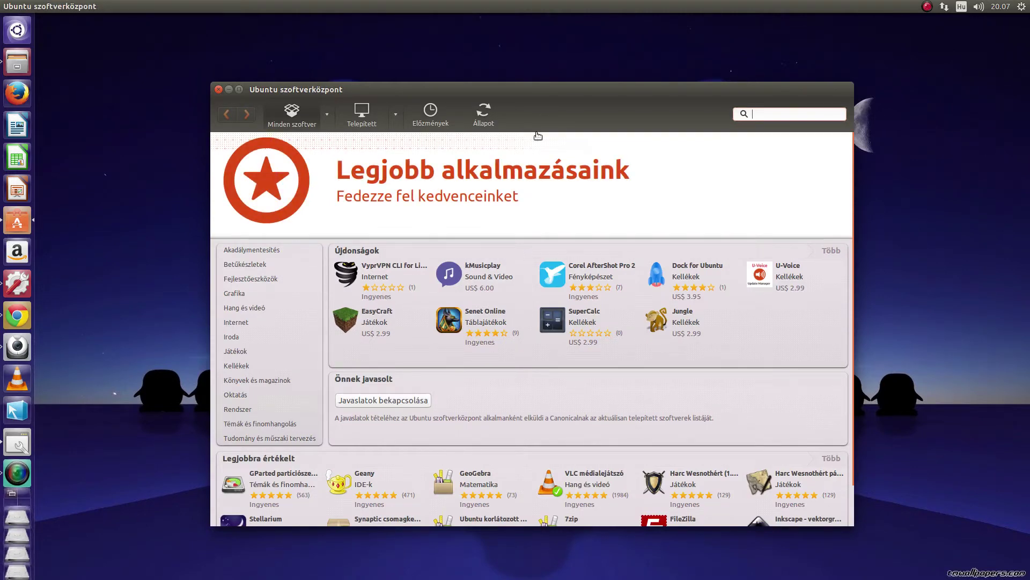
type("c")
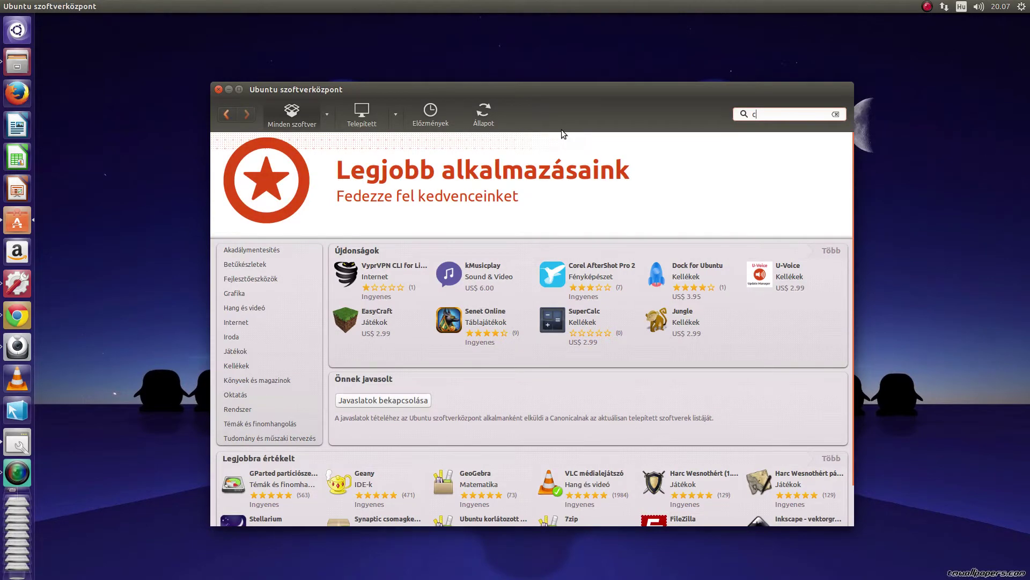
type("ompi")
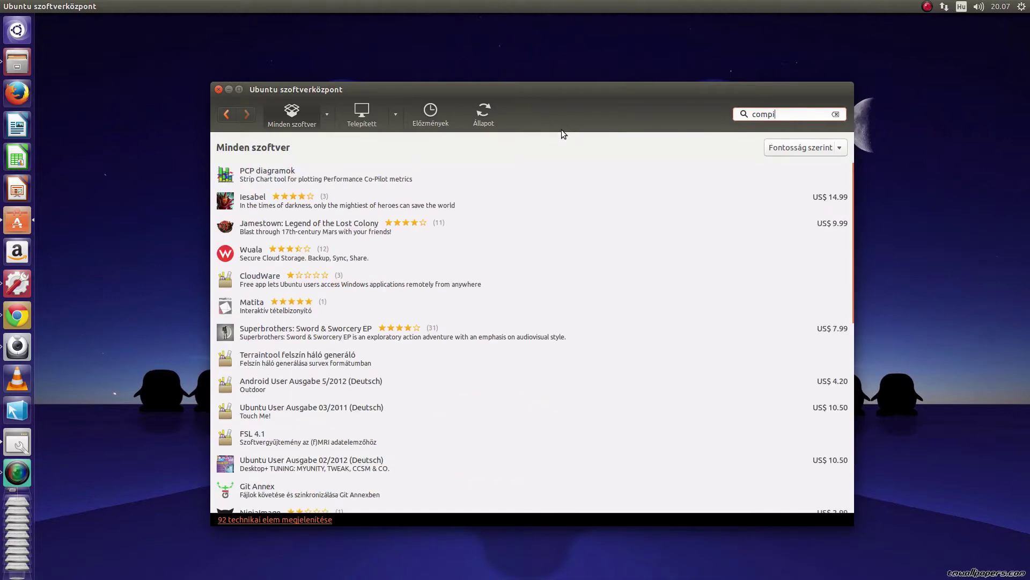
type("z")
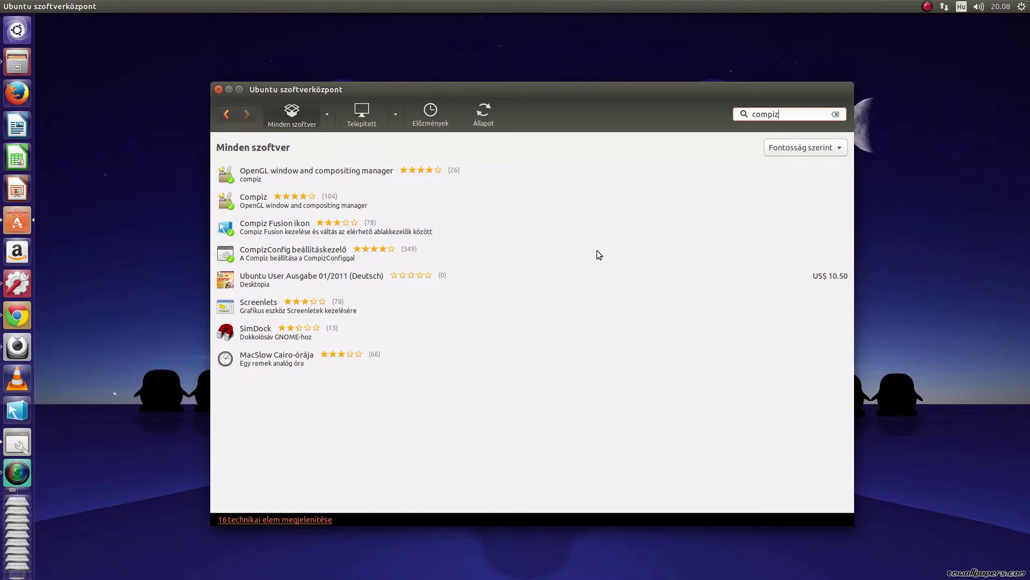
left_click(215, 91)
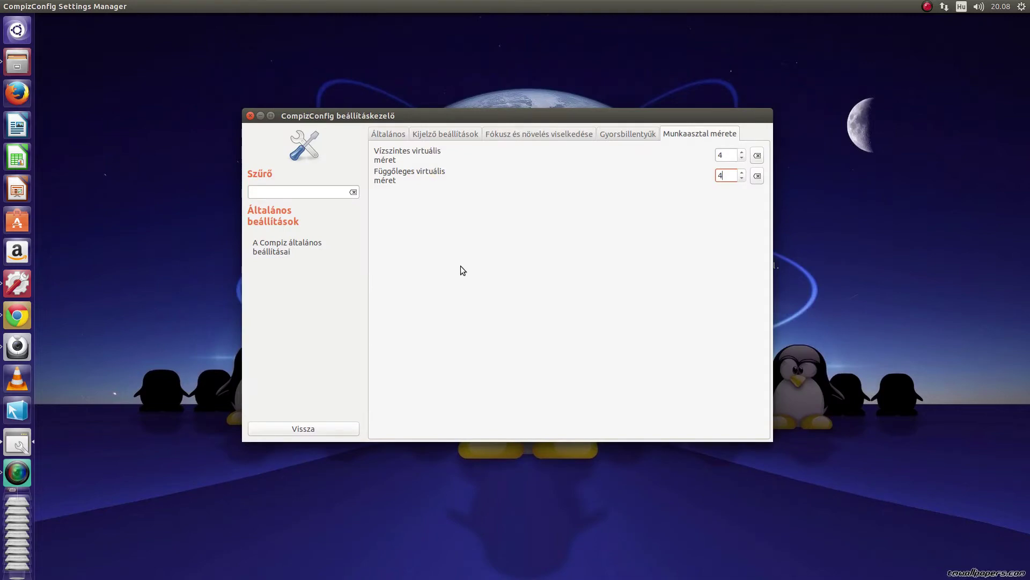
Review the desktop size and general settings under Általános beállítások, and return to the CompizConfig plugin list
left_click(301, 428)
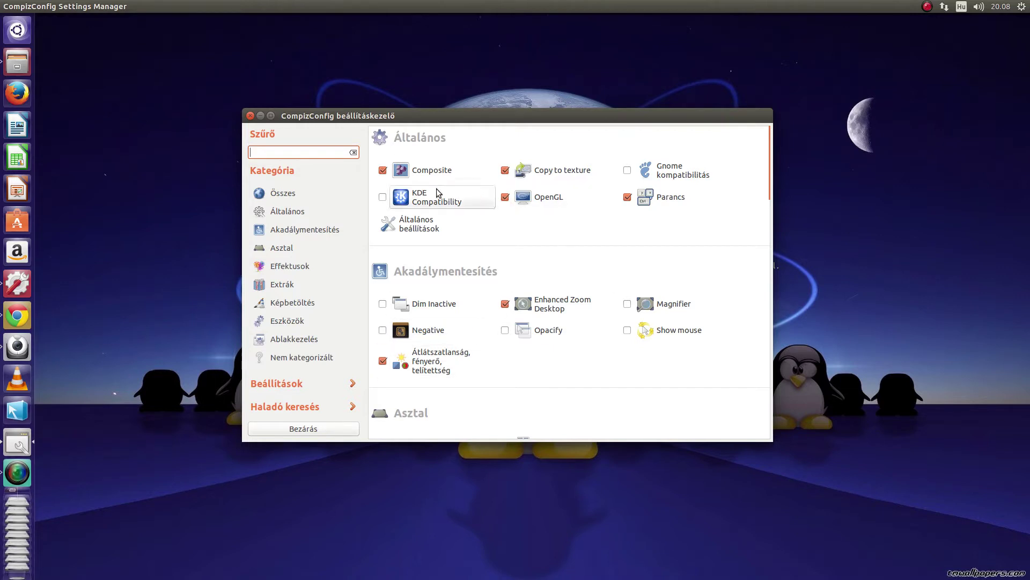
left_click(420, 226)
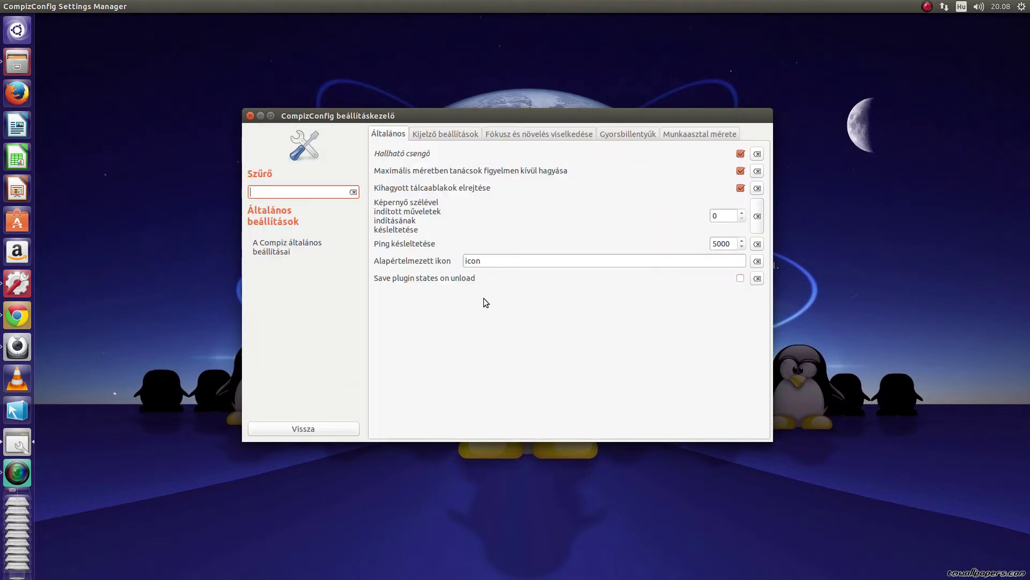
left_click(675, 133)
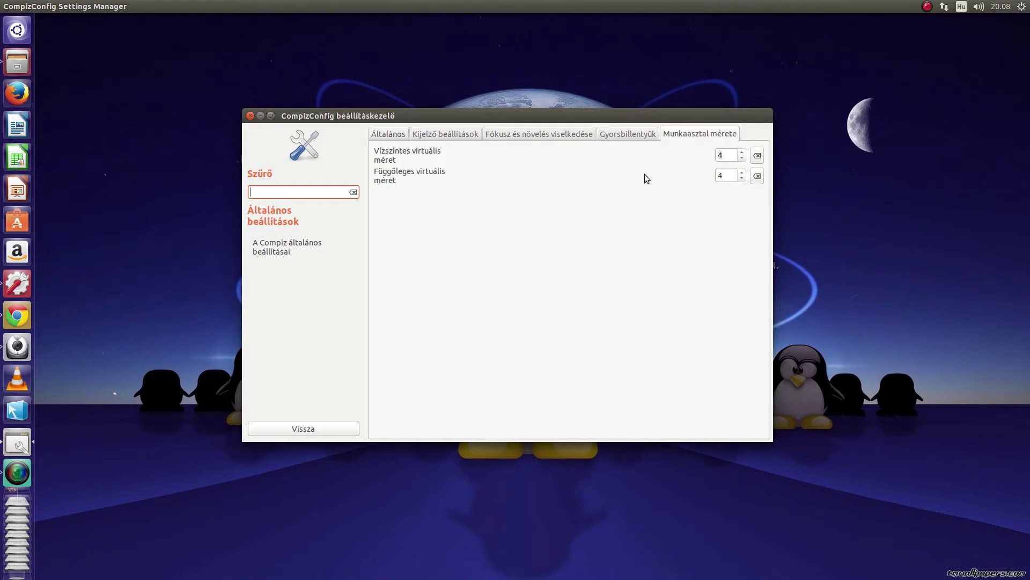
left_click(390, 137)
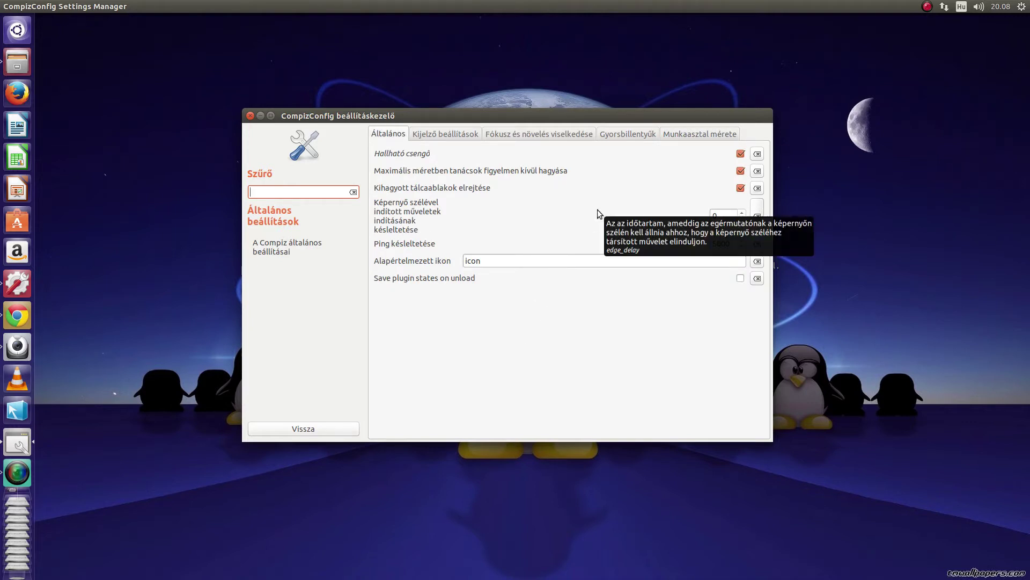
left_click(309, 428)
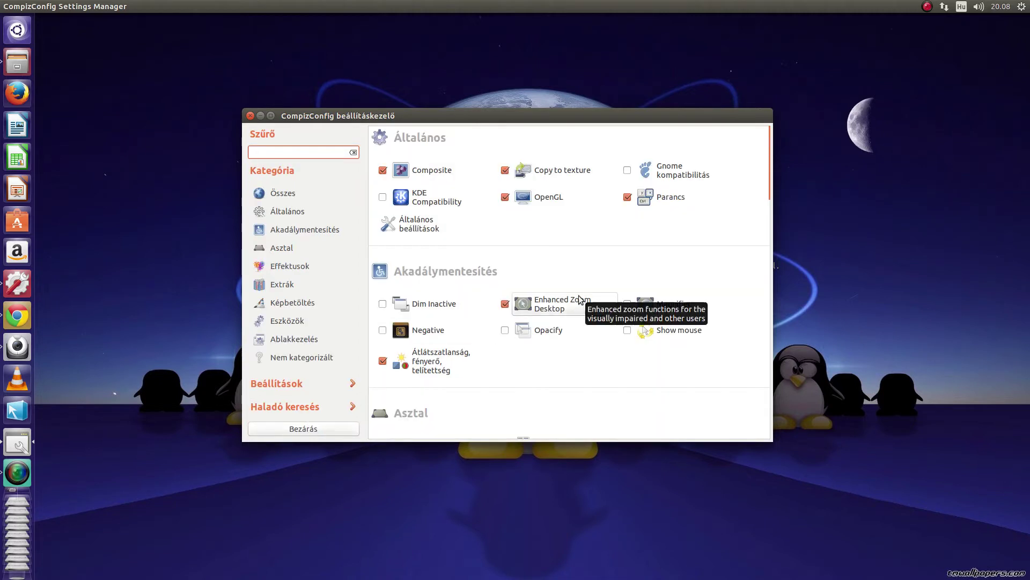
scroll(574, 295, "down", 3)
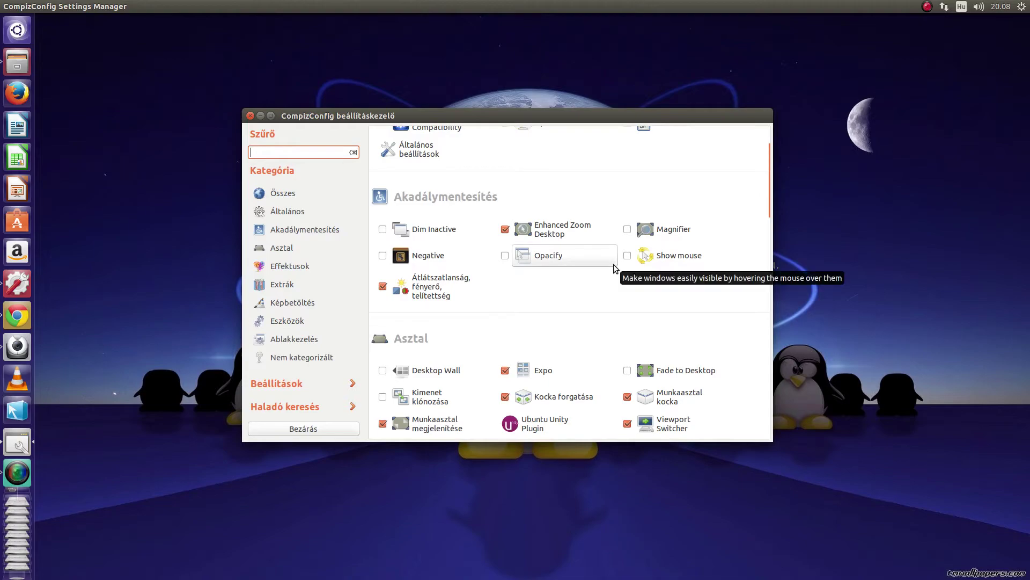
Rotate the desktop cube to the Kamerka workspace, move the webcam window slightly down and left, and return to the CompizConfig workspace
key("ctrl+alt+Right")
key("ctrl+alt+Right")
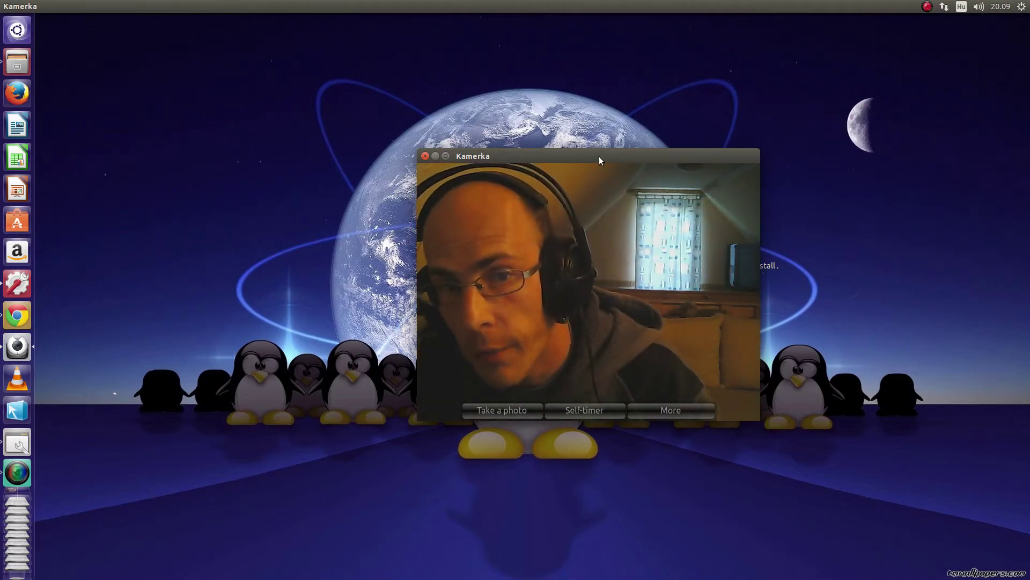
mouse_move(599, 157)
left_mouse_down()
mouse_move(456, 161)
mouse_move(472, 231)
mouse_move(445, 94)
mouse_move(399, 83)
mouse_move(257, 92)
mouse_move(32, 134)
mouse_move(1, 151)
mouse_move(322, 214)
mouse_move(375, 306)
mouse_move(1027, 279)
mouse_move(666, 225)
mouse_move(1020, 300)
mouse_move(69, 249)
mouse_move(429, 207)
mouse_move(588, 168)
left_mouse_up()
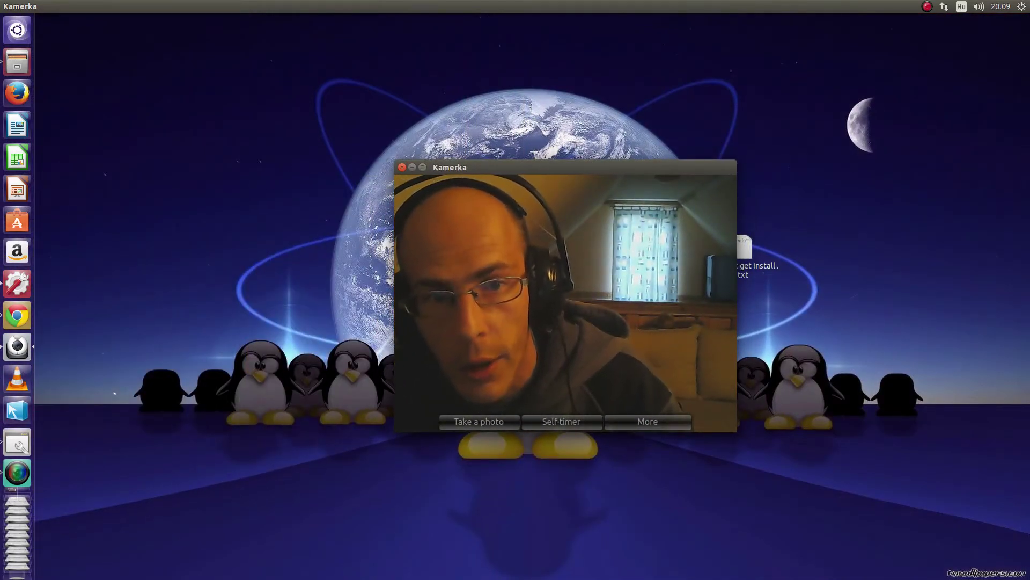
key("ctrl+alt+Right")
key("ctrl+alt+Left")
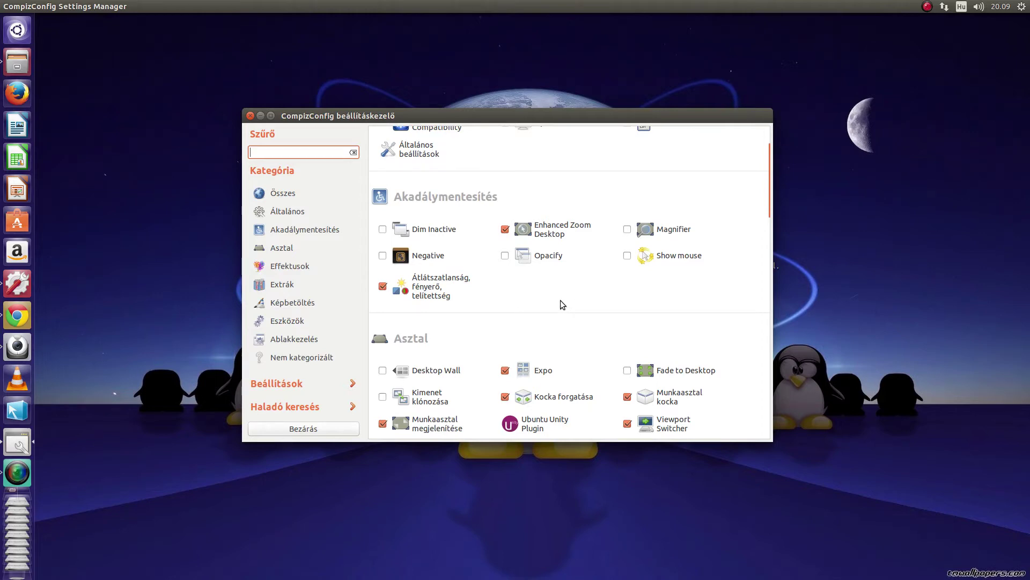
key("ctrl+alt+Left")
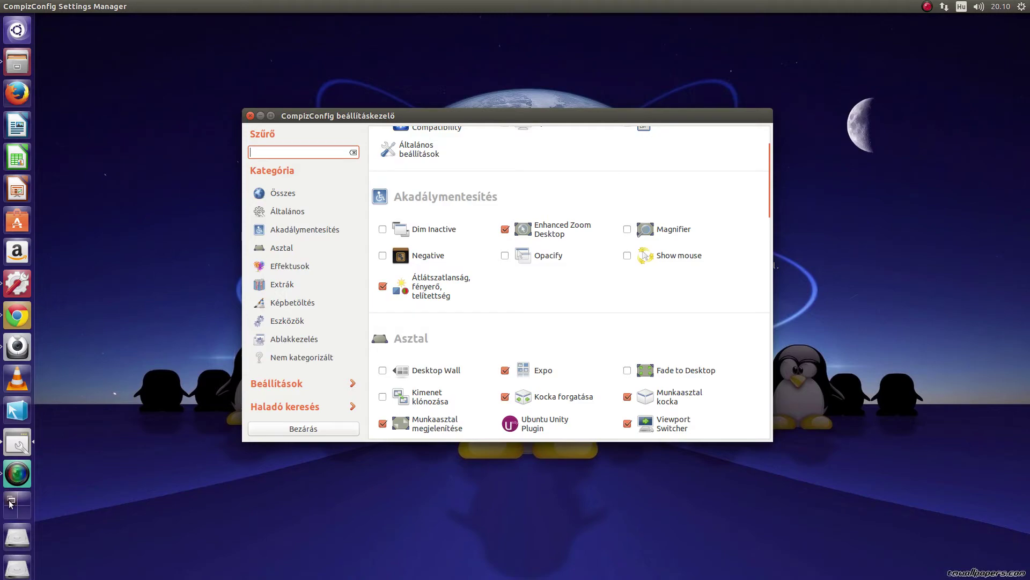
Show the overview of all workspaces, and return to the Asztal section of the CompizConfig plugin list
left_click(9, 504)
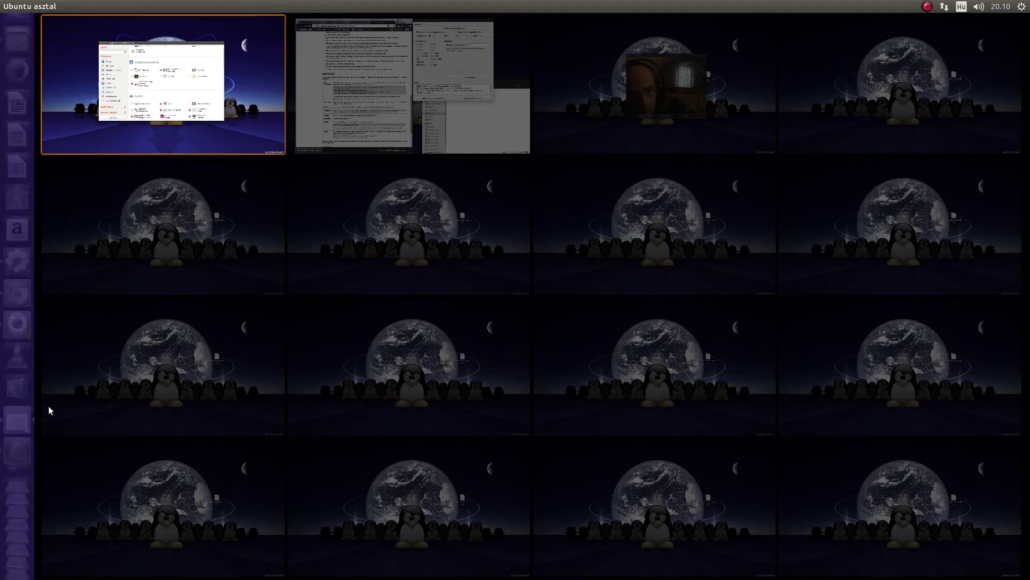
key("Escape")
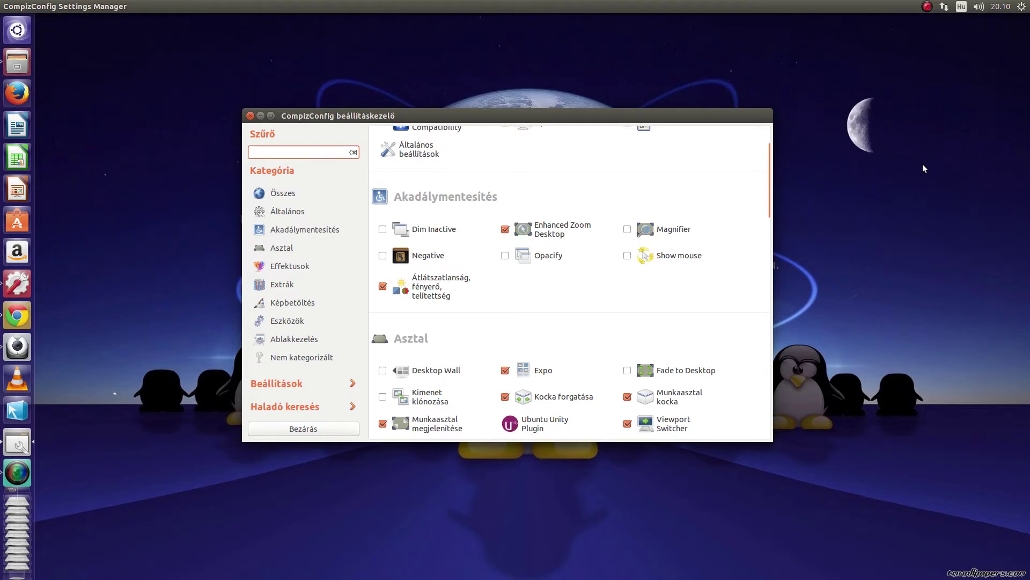
scroll(762, 205, "down", 1)
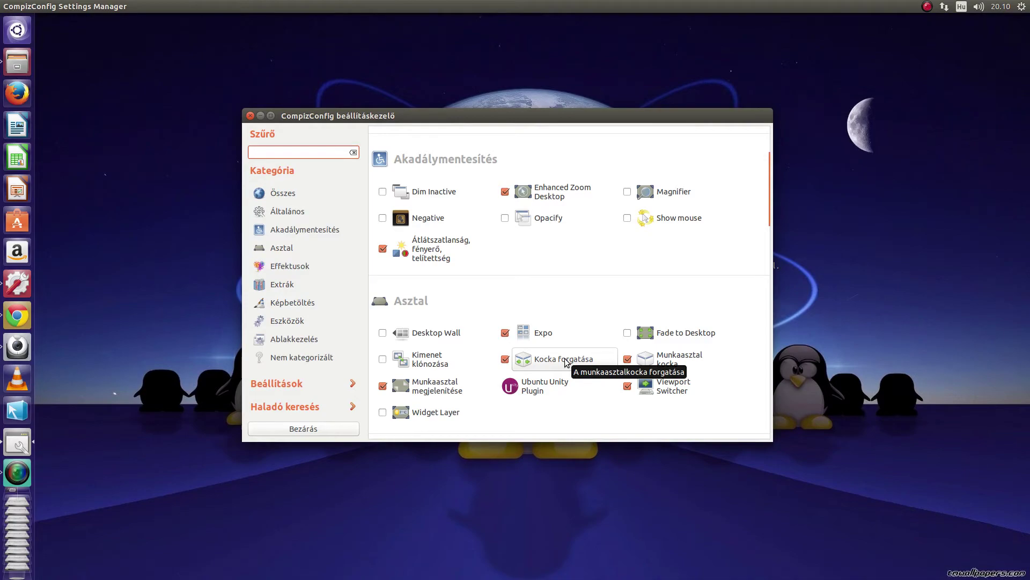
Rotate the desktop cube forward to the empty fourth workspace and back to the CompizConfig workspace
key("ctrl+alt+Right")
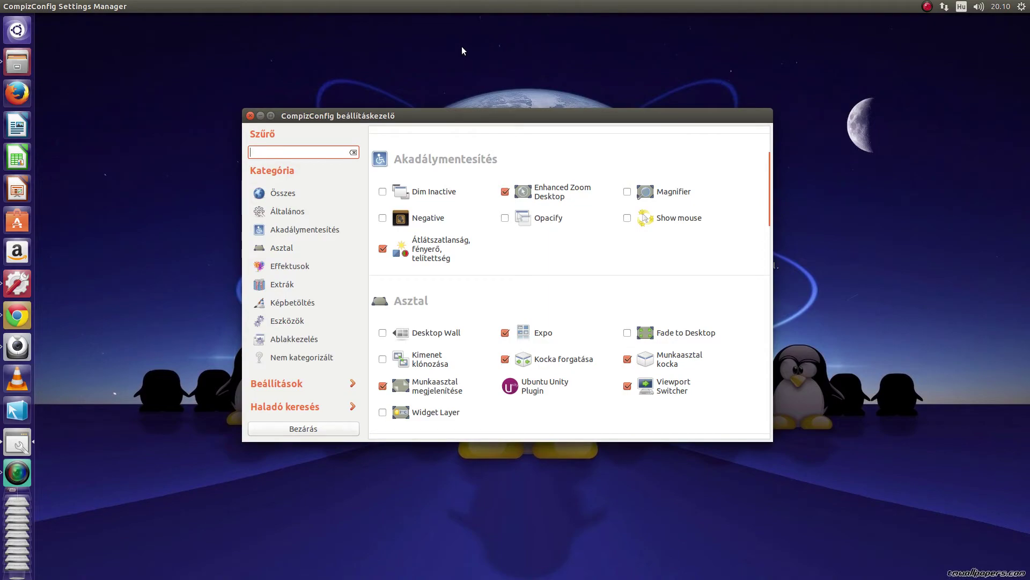
key("ctrl+alt+Right")
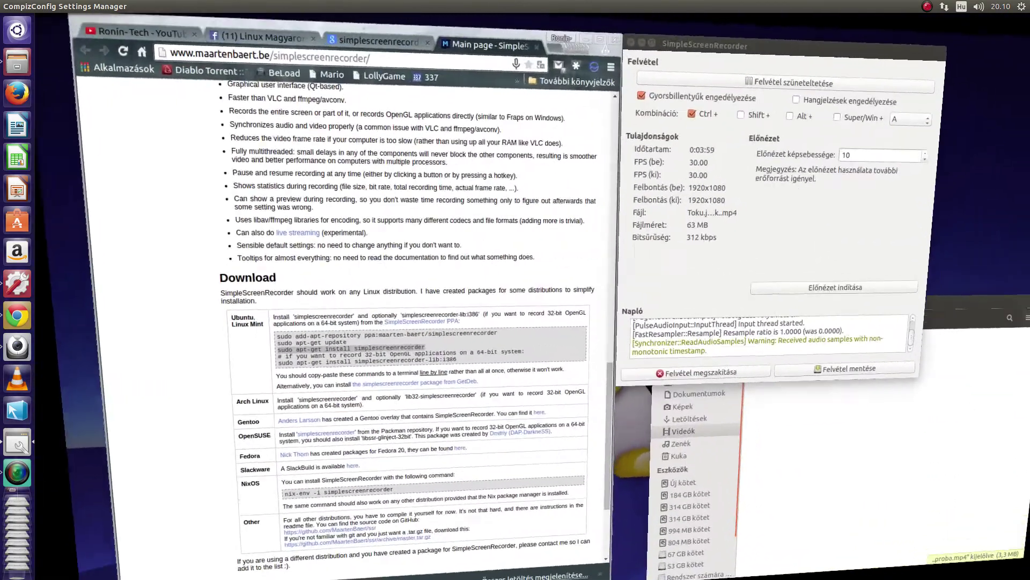
key("ctrl+alt+Right")
key("ctrl+alt+Right")
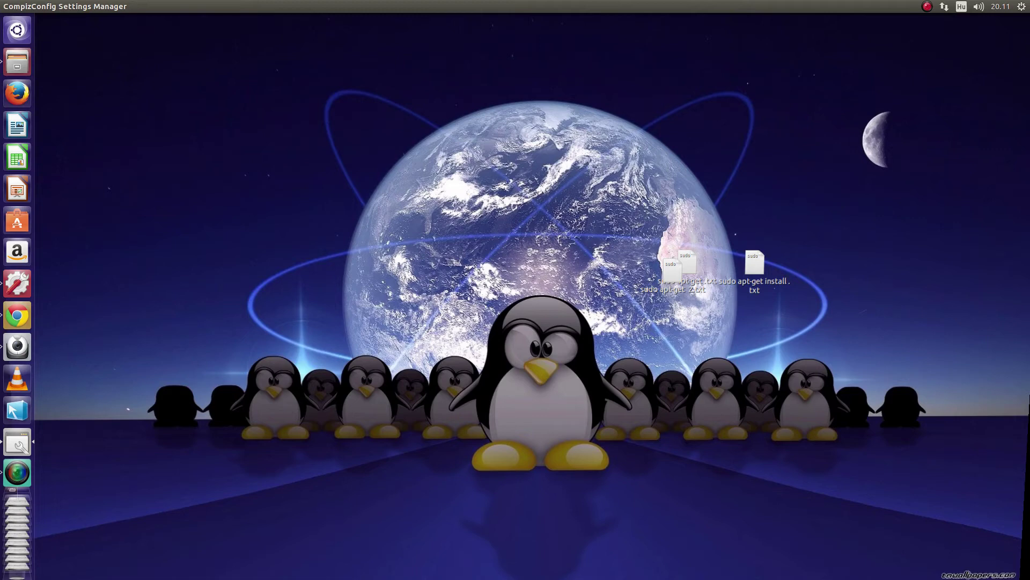
key("ctrl+alt+Left")
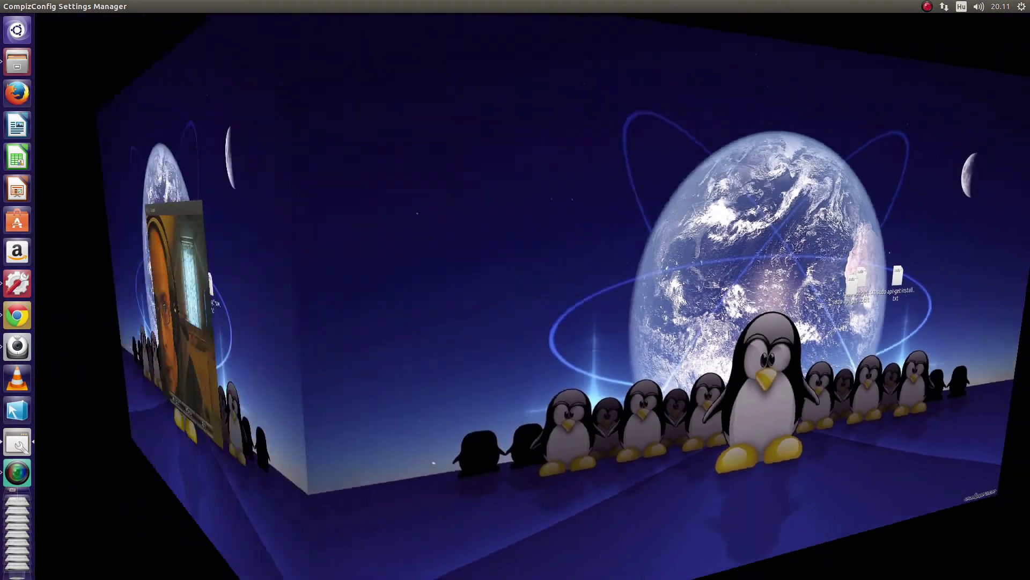
key("ctrl+alt+Left")
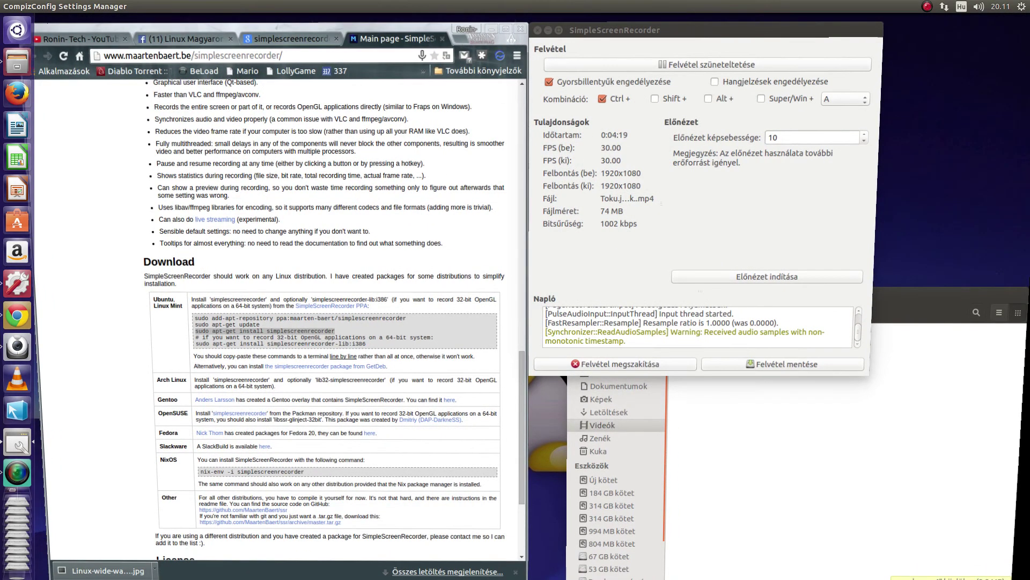
key("ctrl+alt+Left")
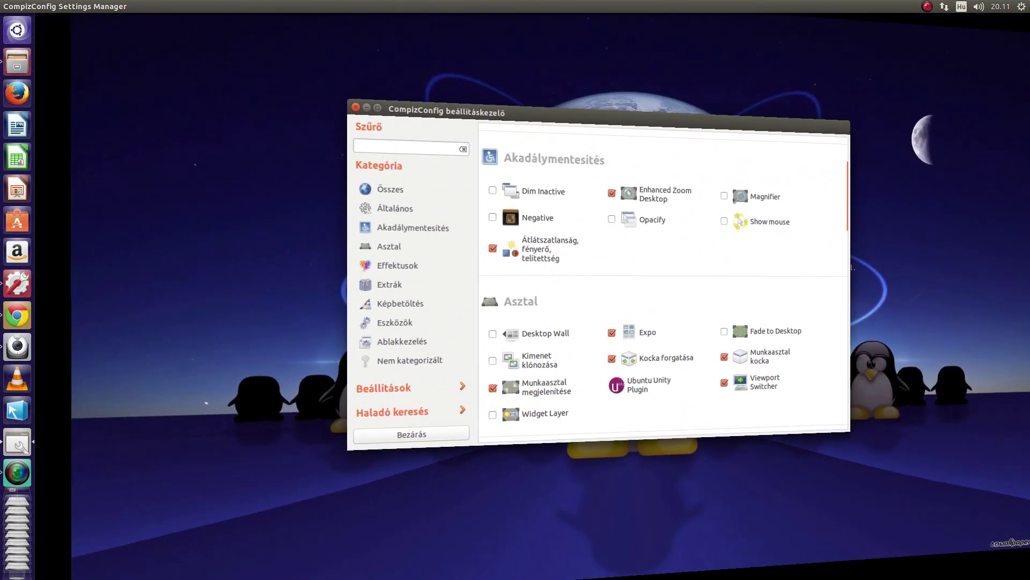
Move the CompizConfig window to the right and slightly up on the desktop, minimise it, and restore it
scroll(634, 213, "down", 3)
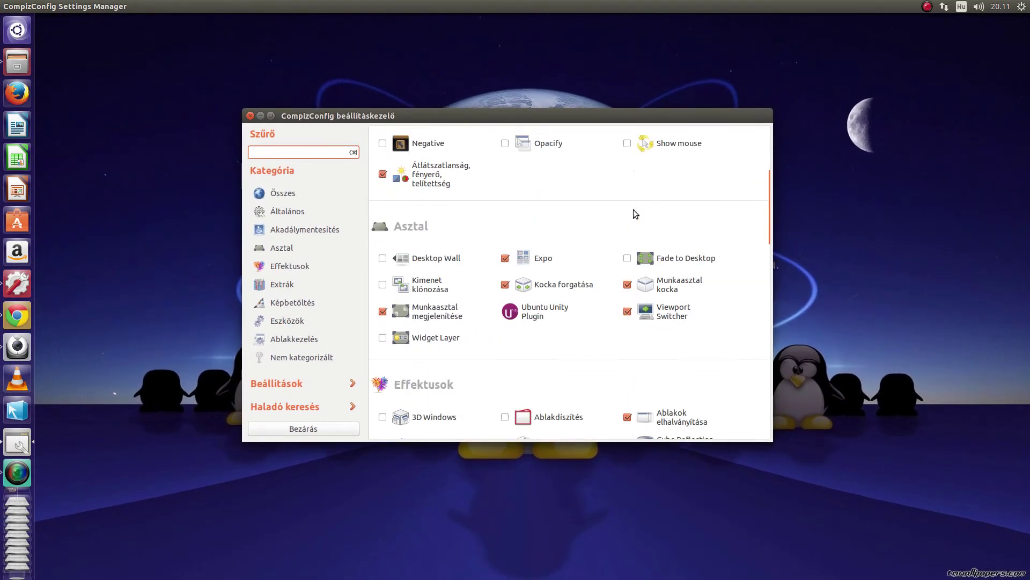
scroll(631, 212, "down", 3)
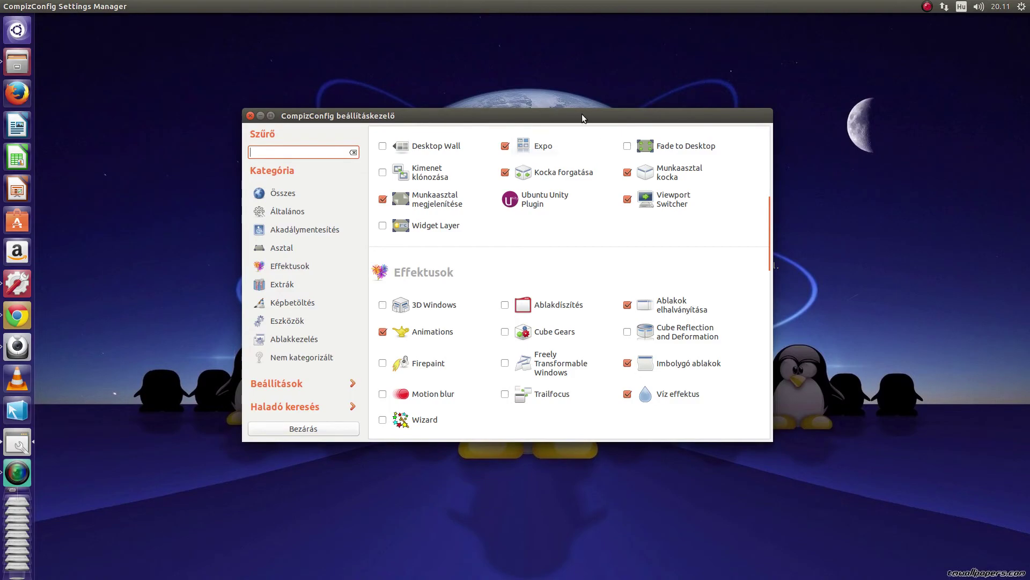
left_click_drag(581, 114, 668, 108)
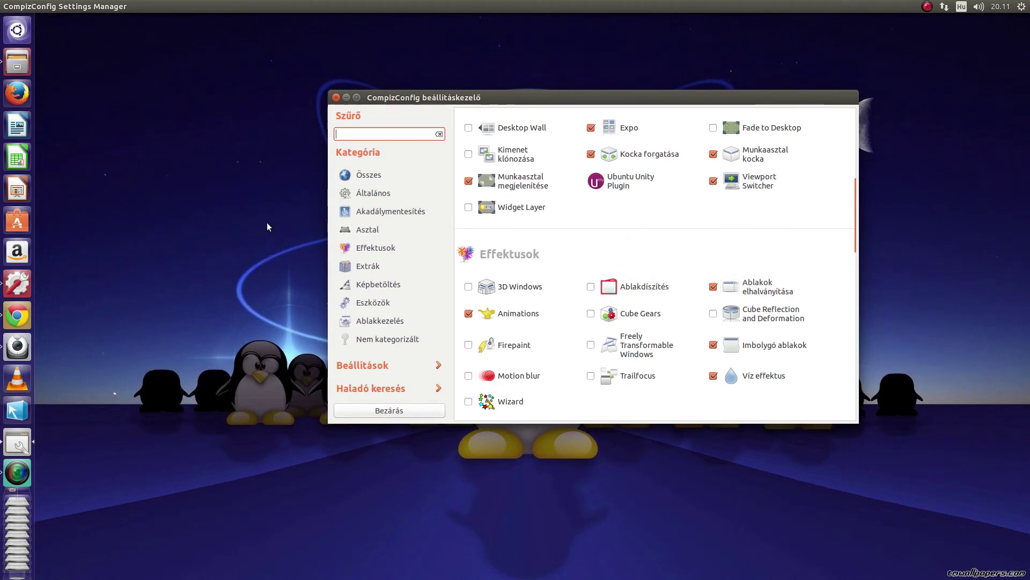
left_click(346, 98)
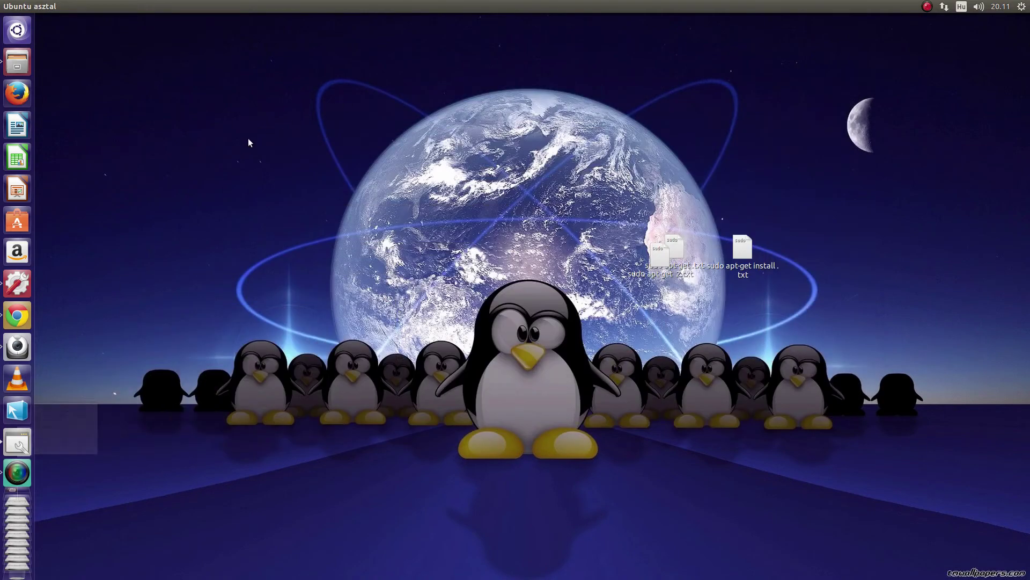
left_click(27, 440)
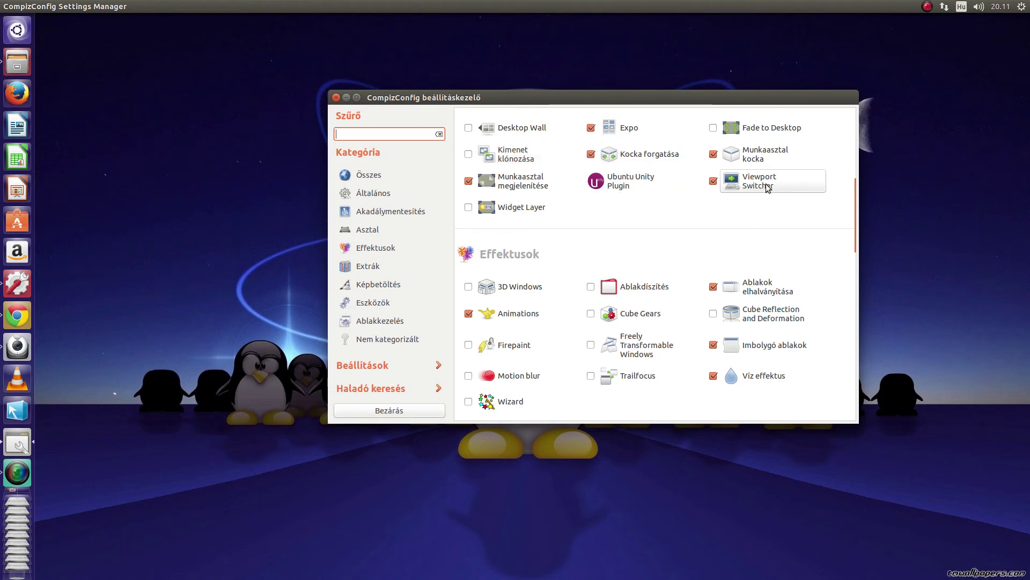
Return to the Általános plugins and rotate the desktop cube forward to the workspace with the webcam window
scroll(678, 224, "up", 4)
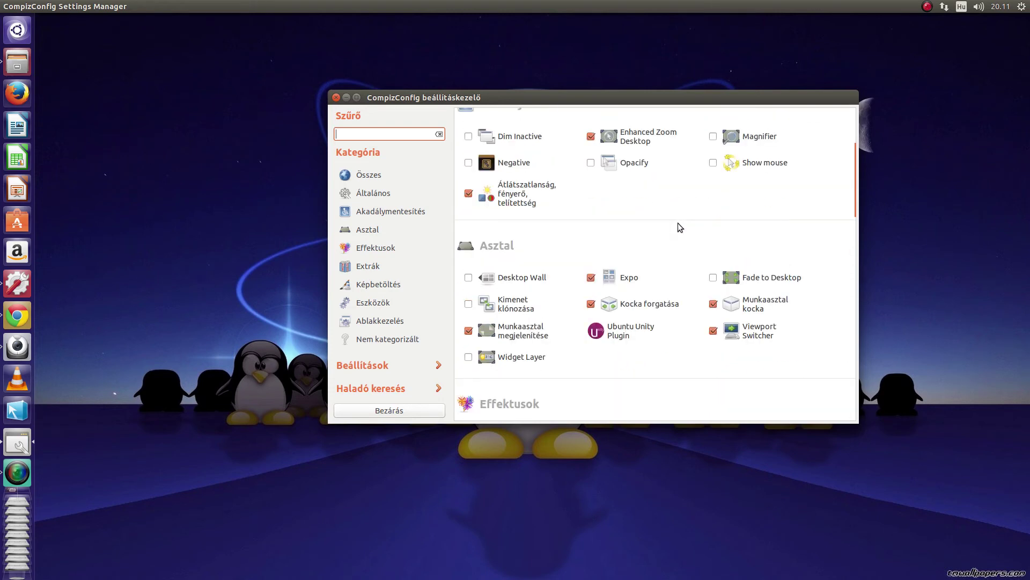
scroll(678, 223, "up", 4)
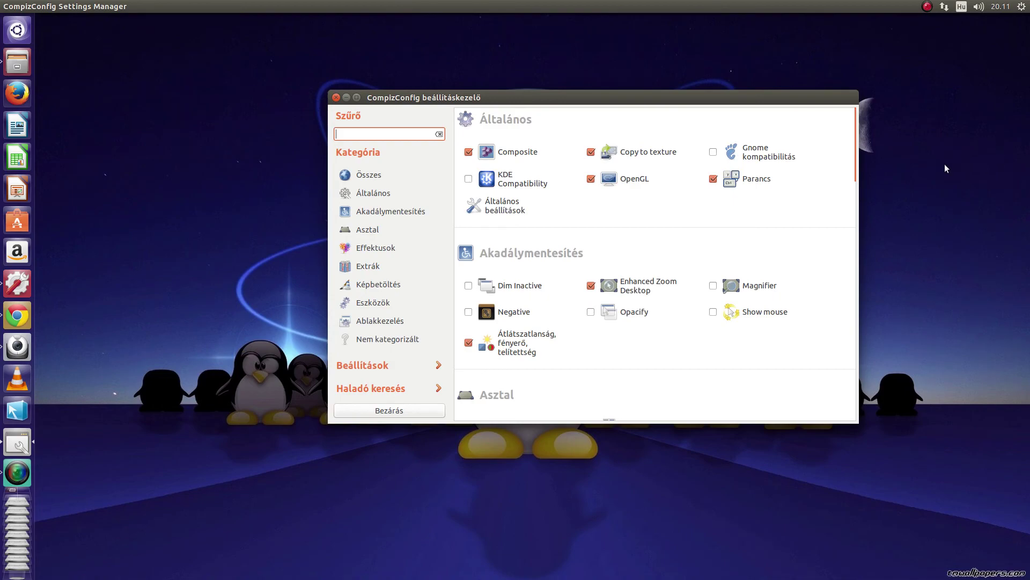
key("ctrl+alt+Right")
key("ctrl+alt+Right")
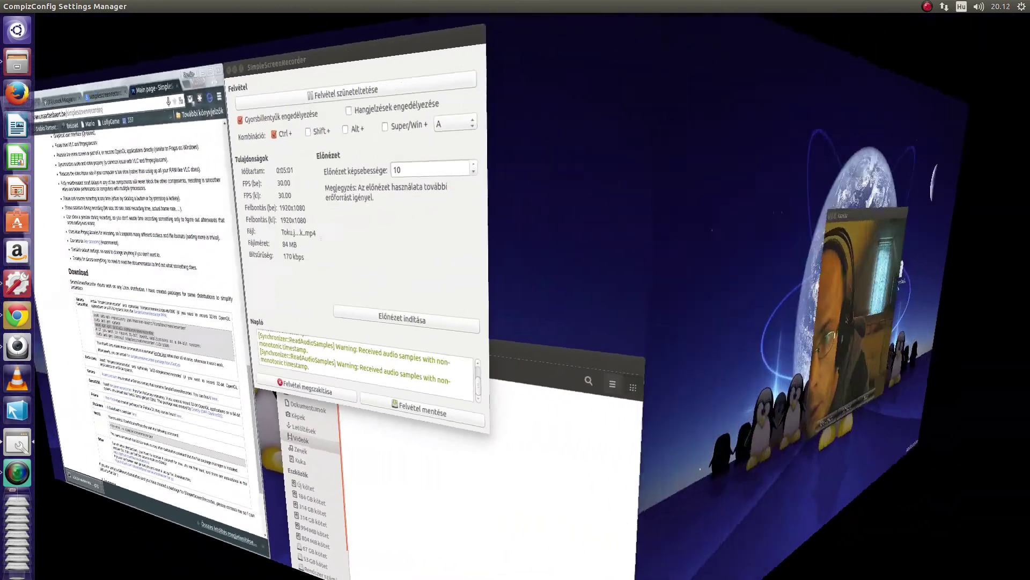